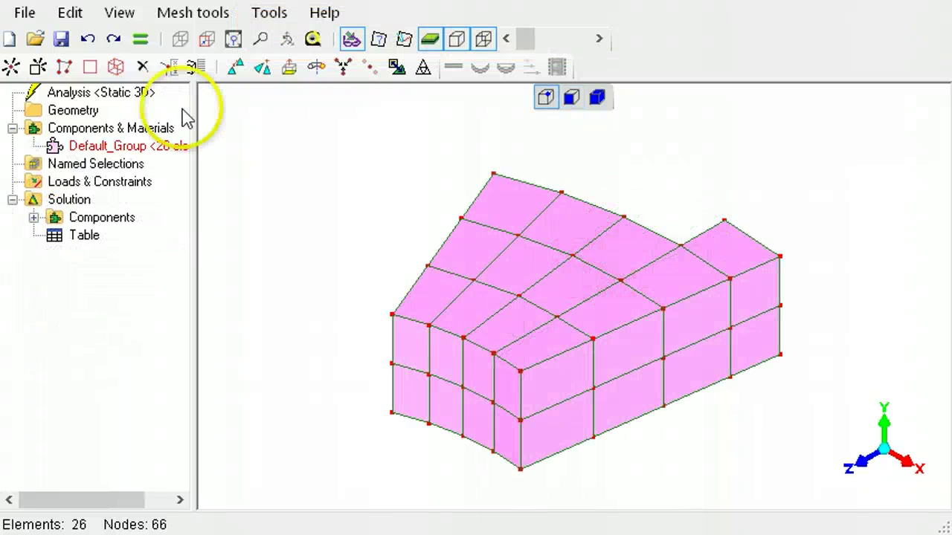
Set the analysis type to Modal Vibration 3D Solid and Truss with 3 modes.
{"action": "right_click", "coordinate": [132, 96]}
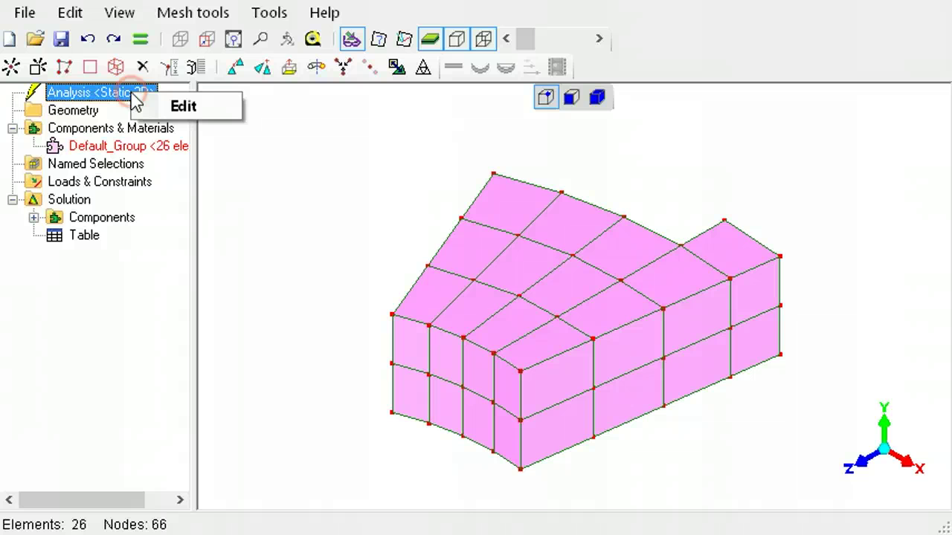
{"action": "left_click", "coordinate": [201, 111]}
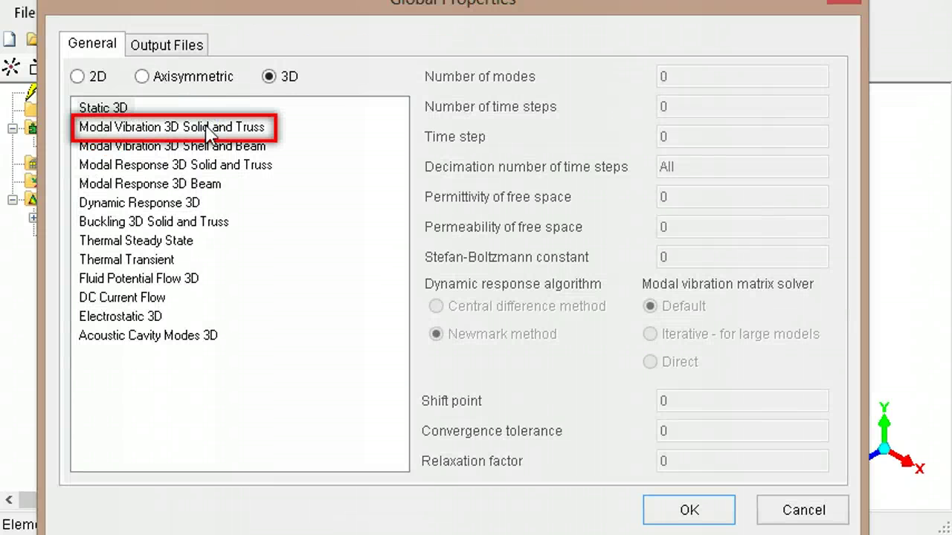
{"action": "left_click", "coordinate": [206, 125]}
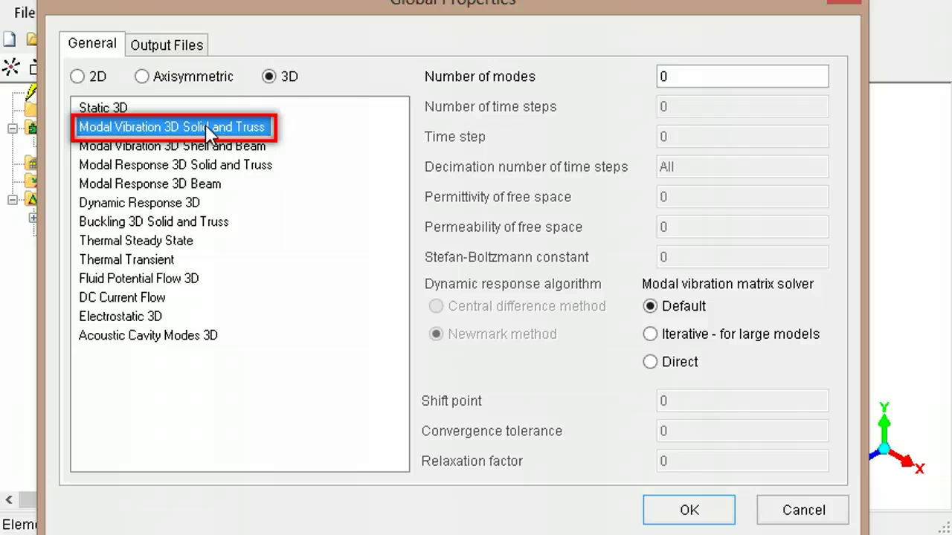
{"action": "double_click", "coordinate": [686, 76]}
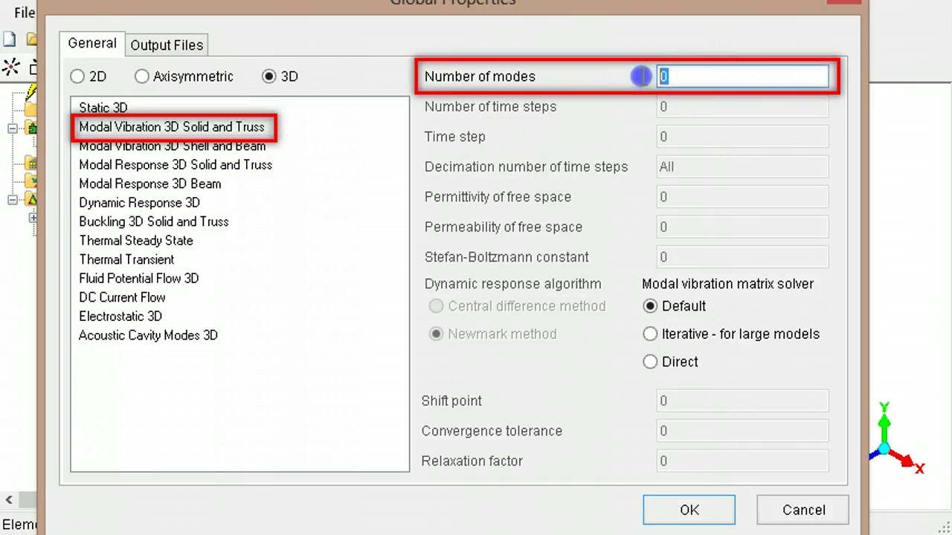
{"action": "type", "text": "3"}
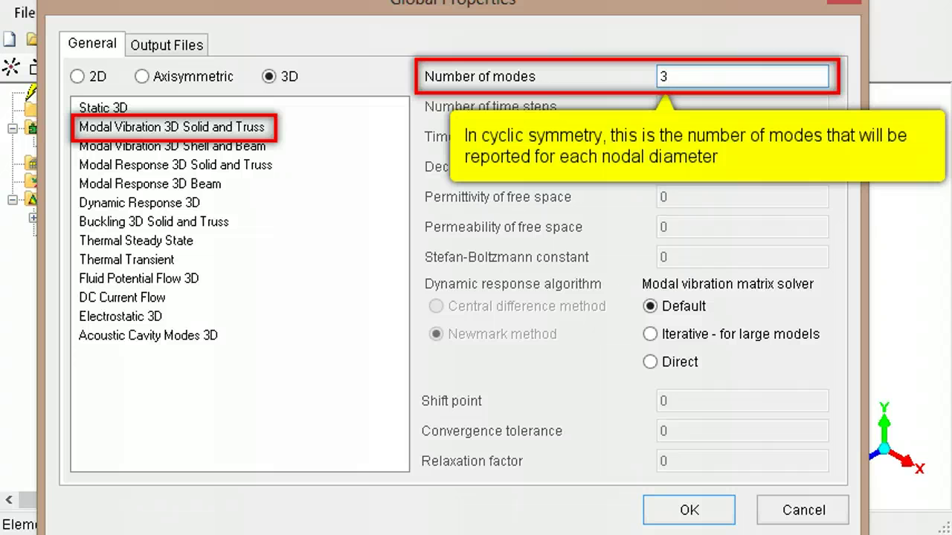
{"action": "left_click", "coordinate": [691, 509]}
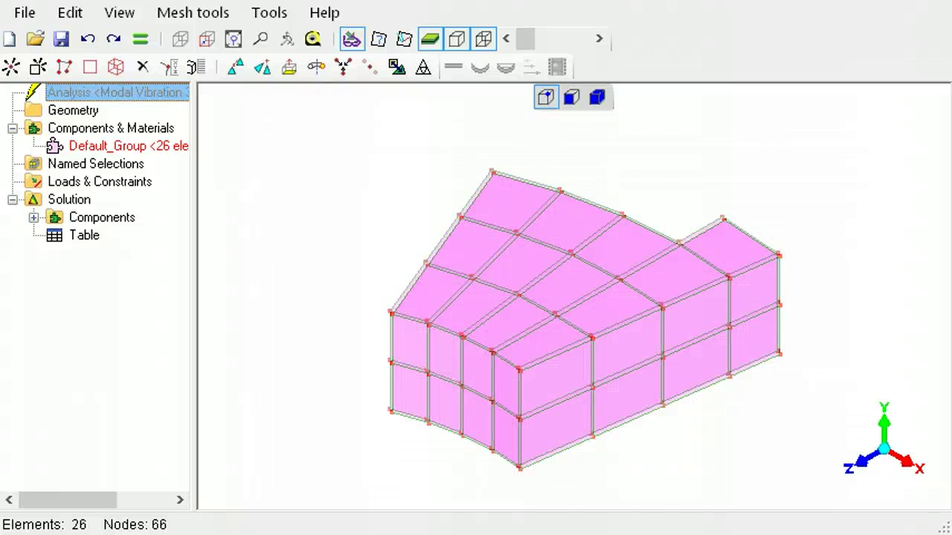
Assign a new isotropic material to Default_Group with Young's modulus 200E06, Poisson's ratio 0.3 and density 7800.
{"action": "right_click", "coordinate": [171, 148]}
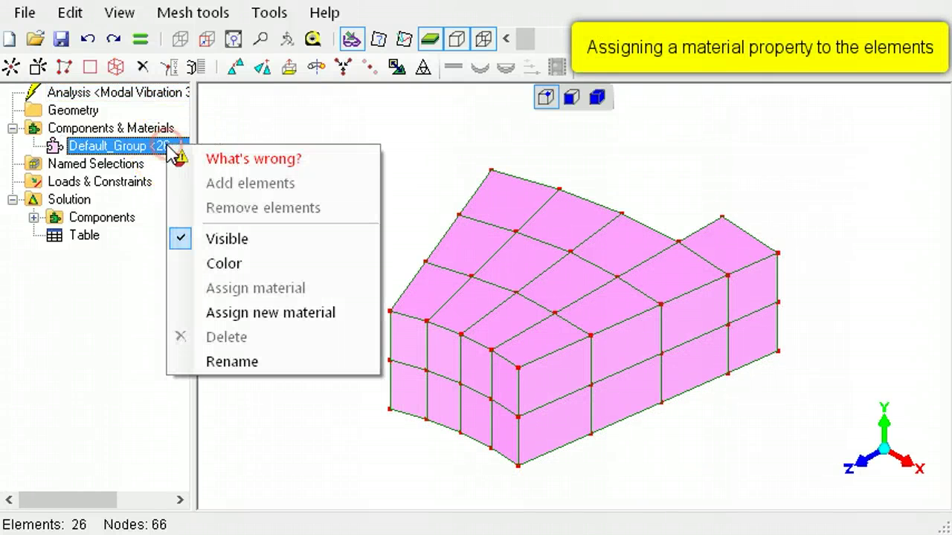
{"action": "left_click", "coordinate": [295, 313]}
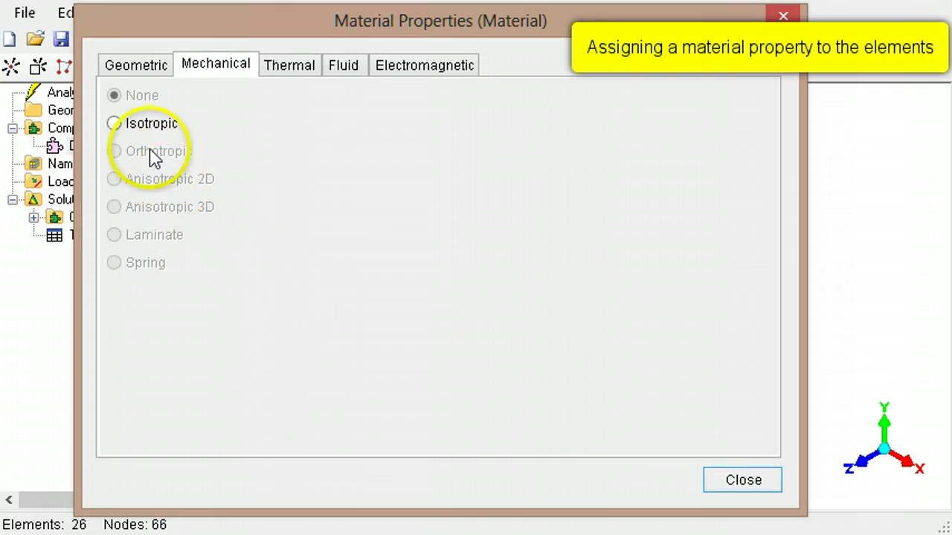
{"action": "left_click", "coordinate": [125, 127]}
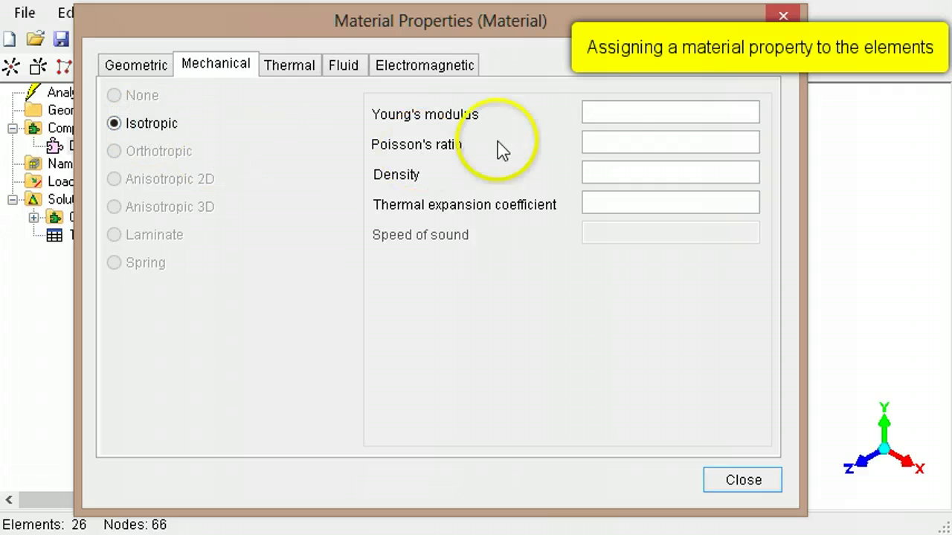
{"action": "left_click", "coordinate": [609, 113]}
{"action": "type", "text": "200"}
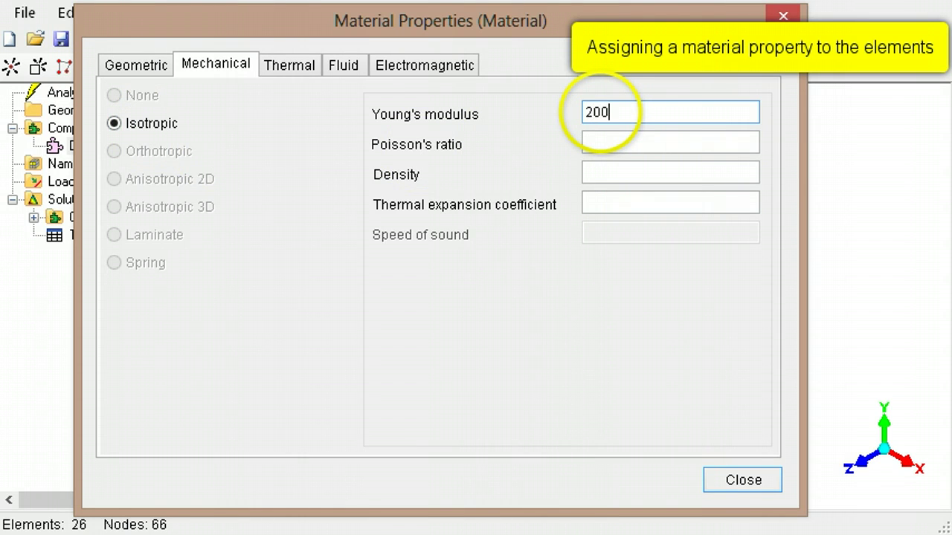
{"action": "type", "text": "E06"}
{"action": "left_click", "coordinate": [633, 135]}
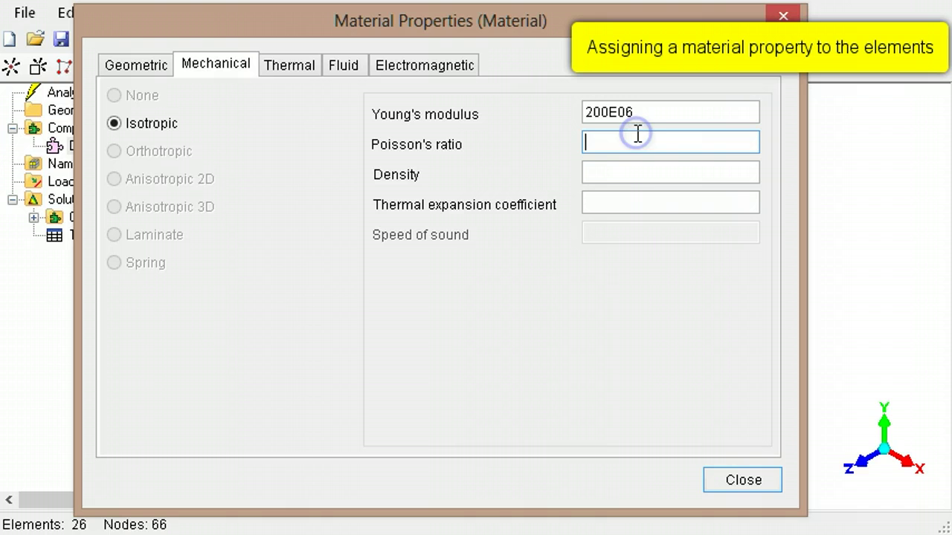
{"action": "type", "text": "0.3"}
{"action": "left_click", "coordinate": [678, 170]}
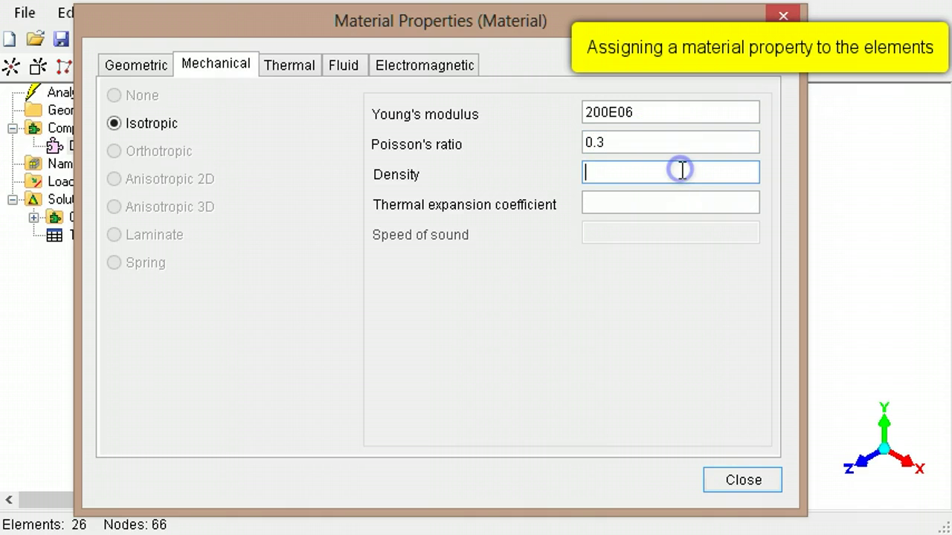
{"action": "type", "text": "7800"}
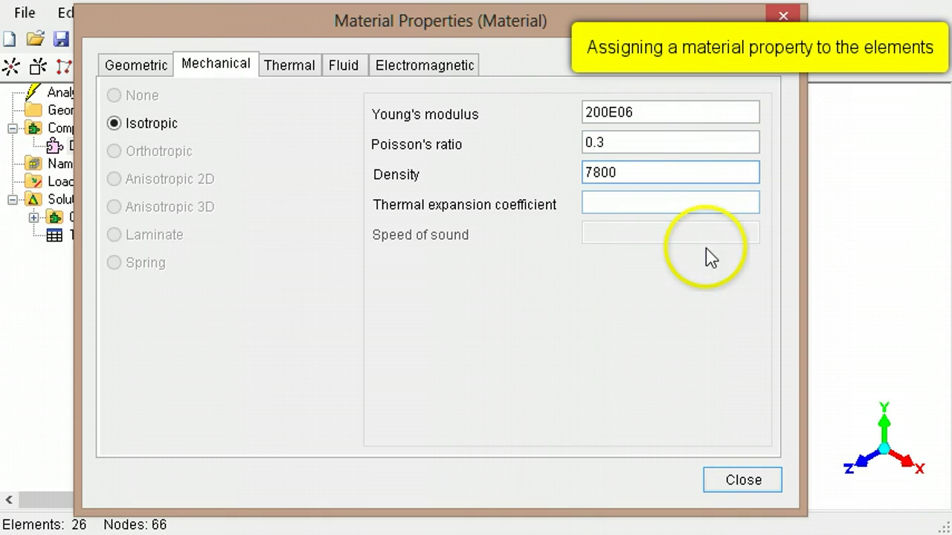
{"action": "left_click", "coordinate": [743, 480]}
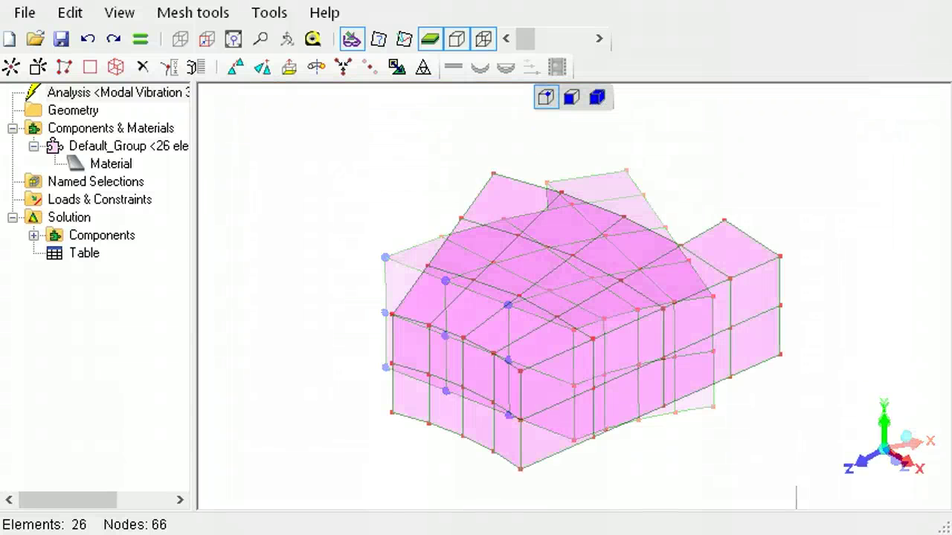
Select the four middle element faces on the segment's long flat side and convert them to a node selection.
{"action": "left_click", "coordinate": [572, 97]}
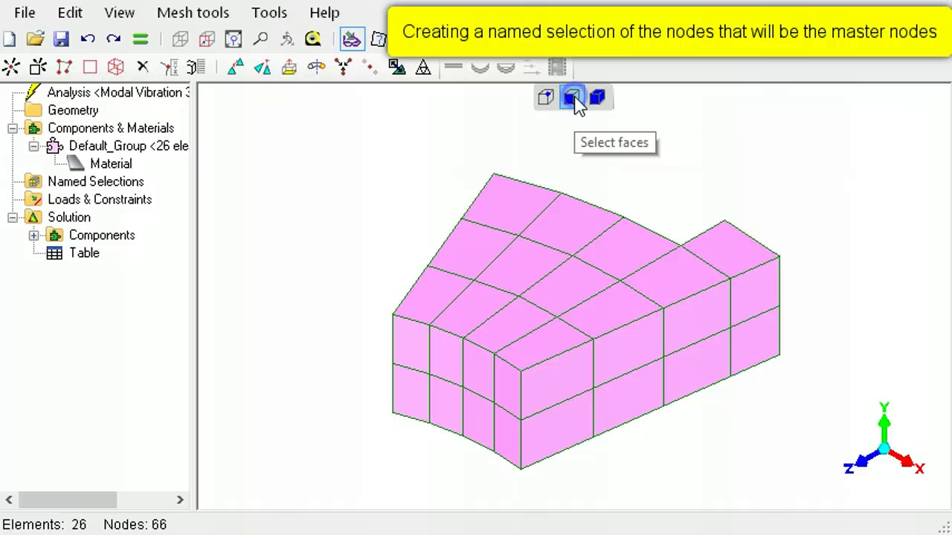
{"action": "left_click", "coordinate": [690, 329]}
{"action": "left_click", "coordinate": [695, 363], "text": "ctrl"}
{"action": "left_click", "coordinate": [651, 383], "text": "ctrl"}
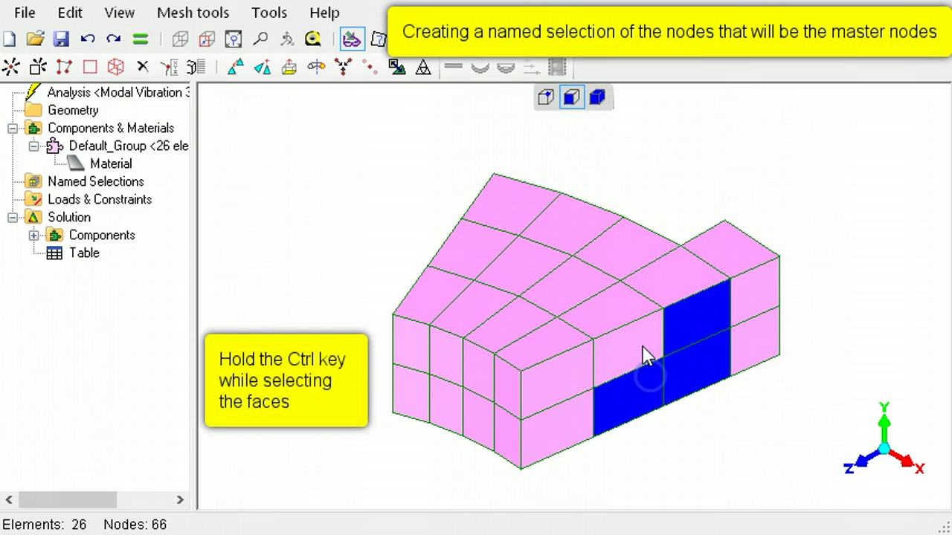
{"action": "left_click", "coordinate": [644, 355], "text": "ctrl"}
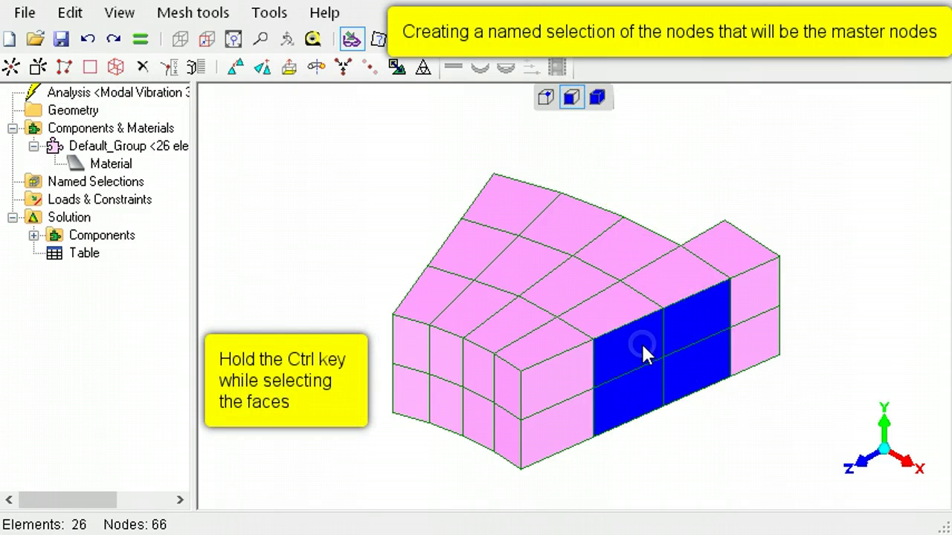
{"action": "left_click", "coordinate": [545, 97]}
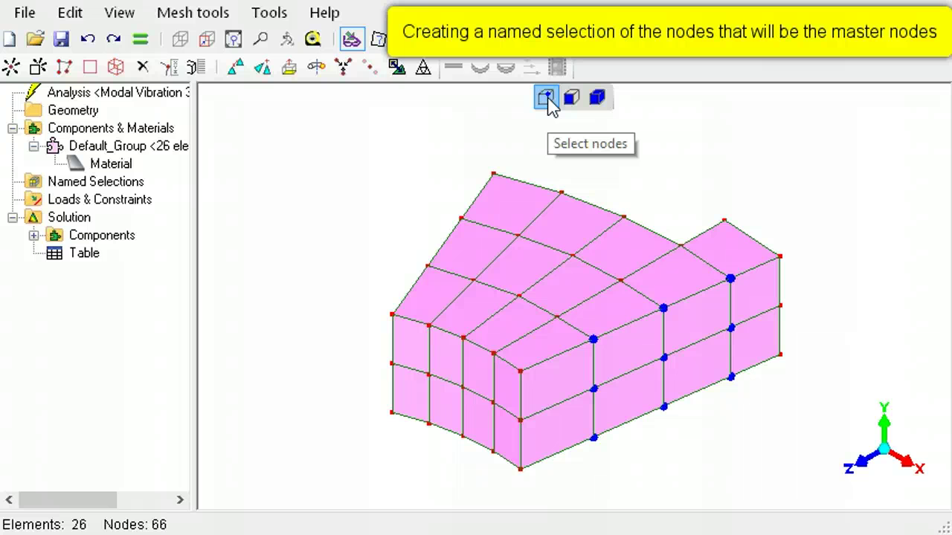
Create a named node selection from the selected nodes and rename it Master.
{"action": "right_click", "coordinate": [126, 186]}
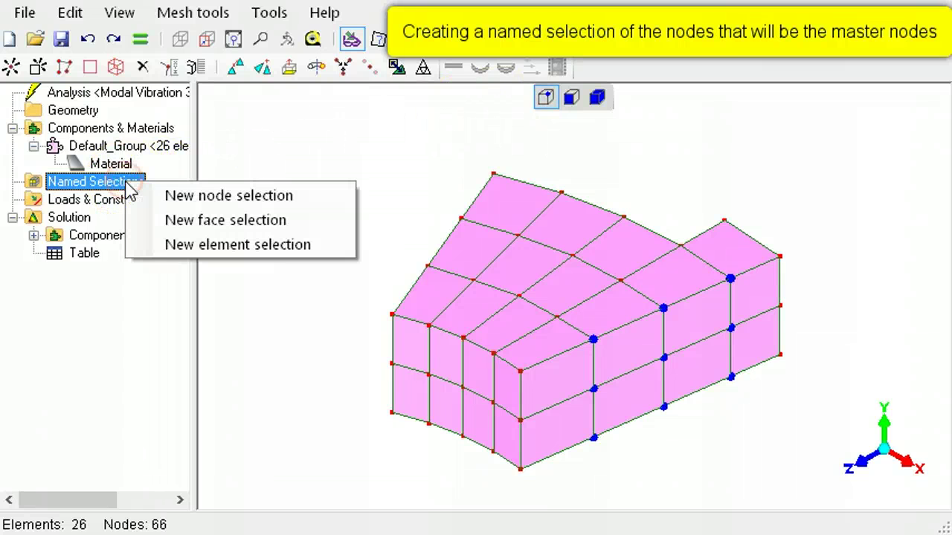
{"action": "left_click", "coordinate": [242, 199]}
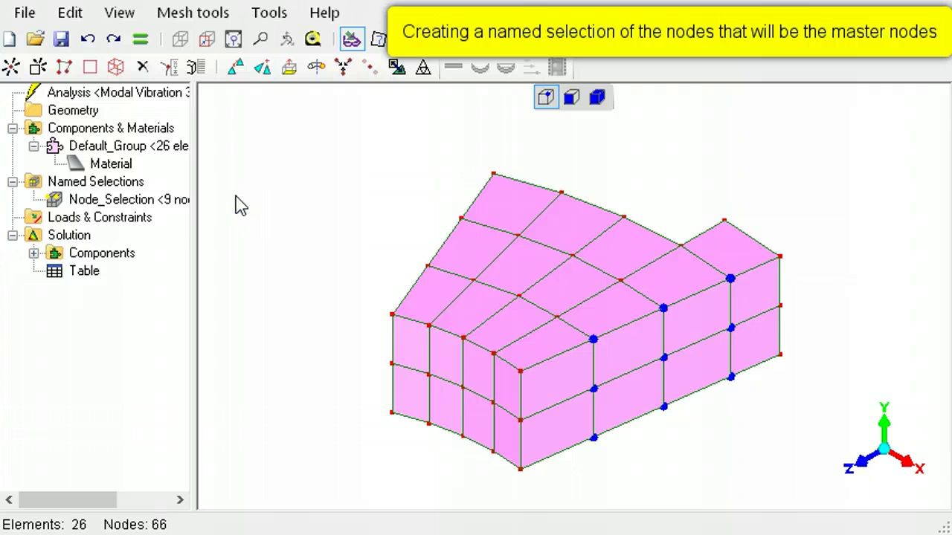
{"action": "right_click", "coordinate": [128, 201]}
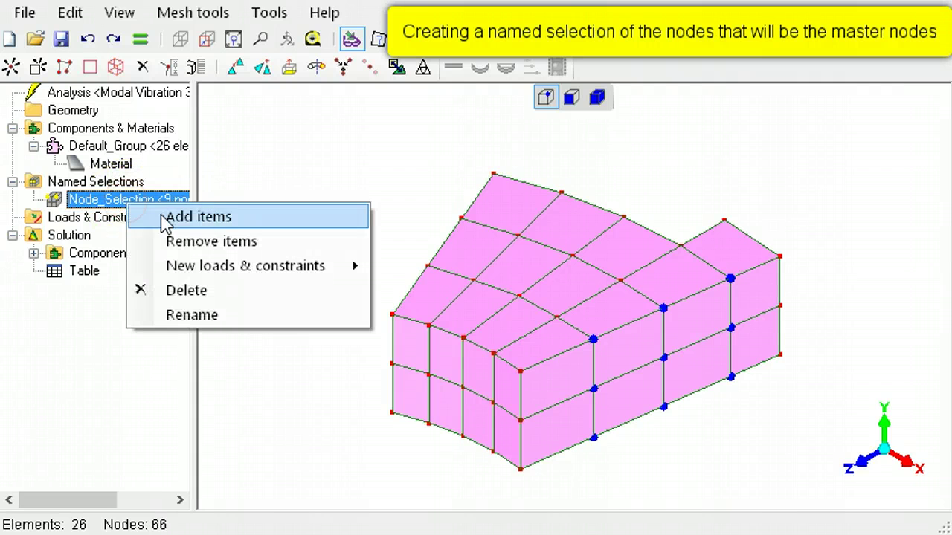
{"action": "left_click", "coordinate": [221, 316]}
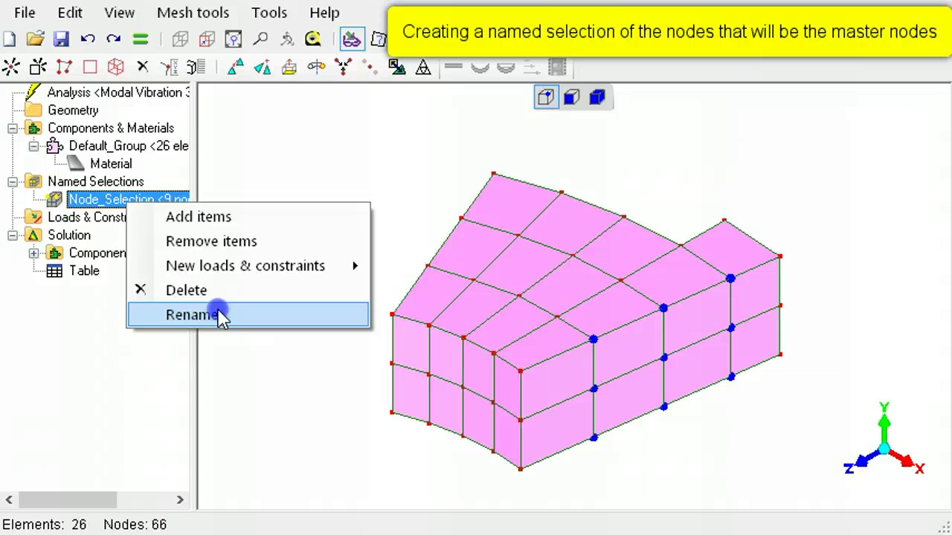
{"action": "type", "text": "Master"}
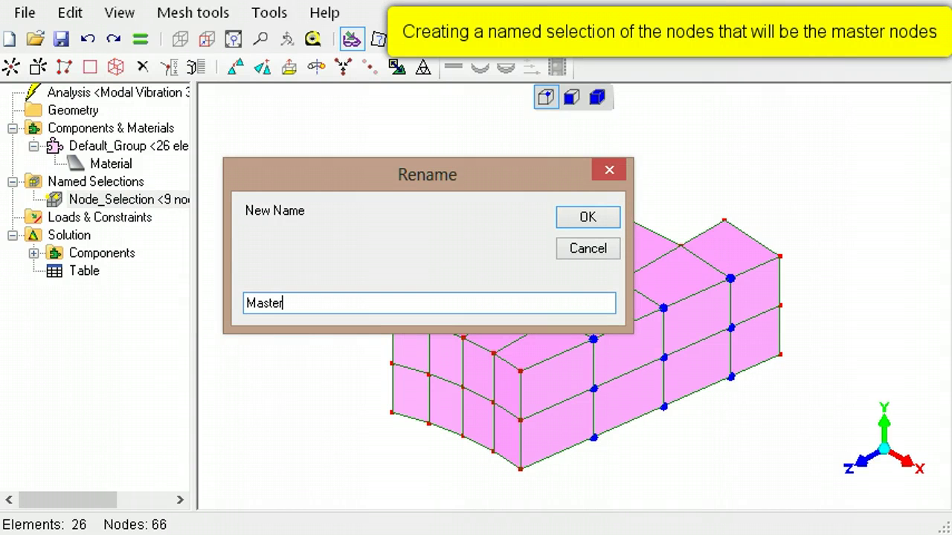
{"action": "left_click", "coordinate": [569, 215]}
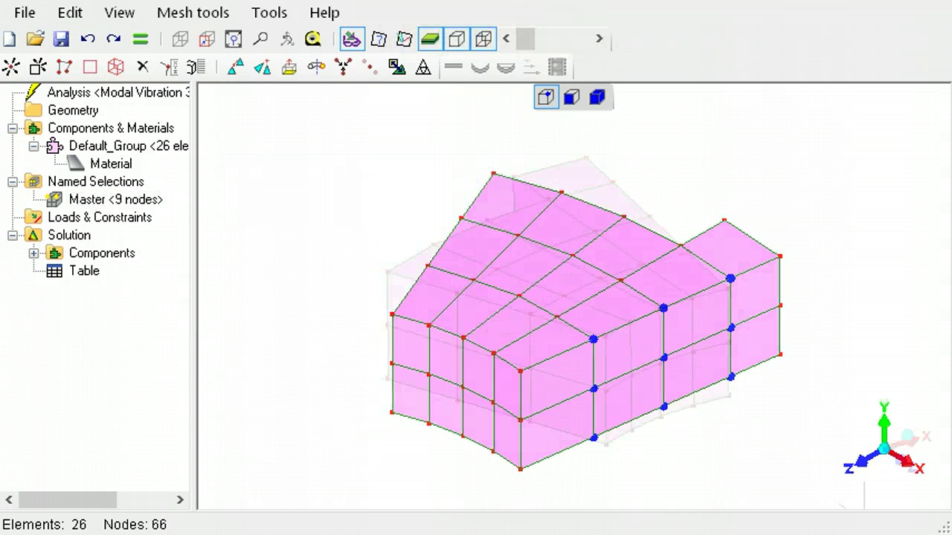
Select the four element faces farthest from the inner arc on the opposite flat side and convert them to a node selection.
{"action": "left_click", "coordinate": [571, 99]}
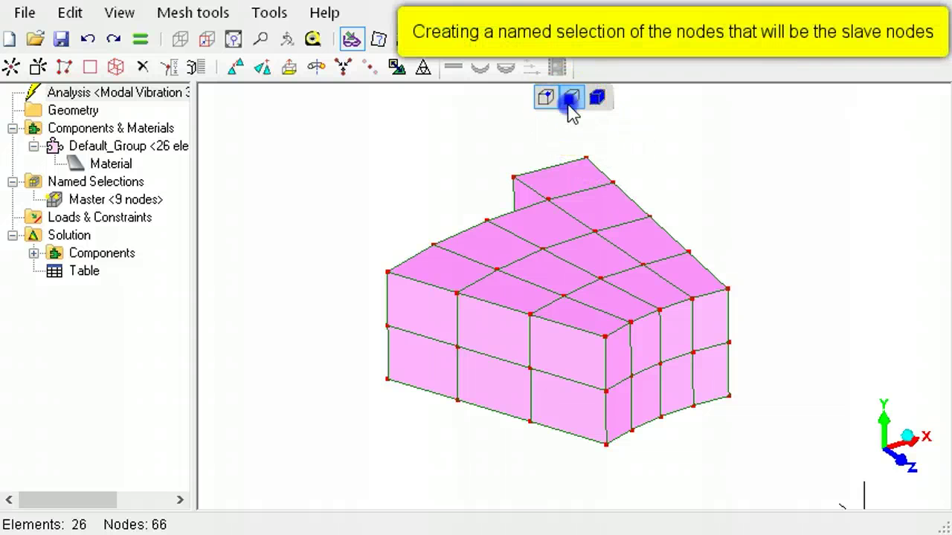
{"action": "left_click", "coordinate": [421, 320]}
{"action": "left_click", "coordinate": [426, 361], "text": "ctrl"}
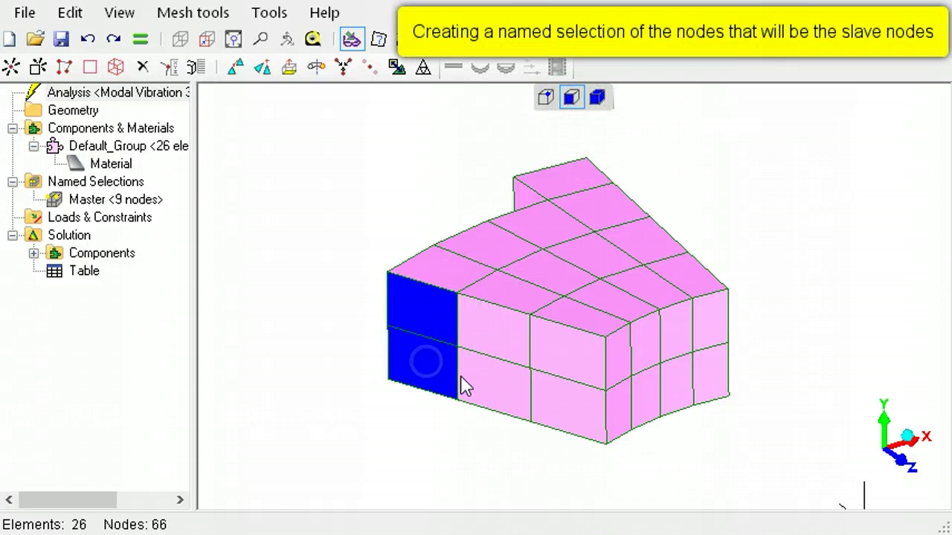
{"action": "left_click", "coordinate": [470, 375], "text": "ctrl"}
{"action": "left_click", "coordinate": [487, 332], "text": "ctrl"}
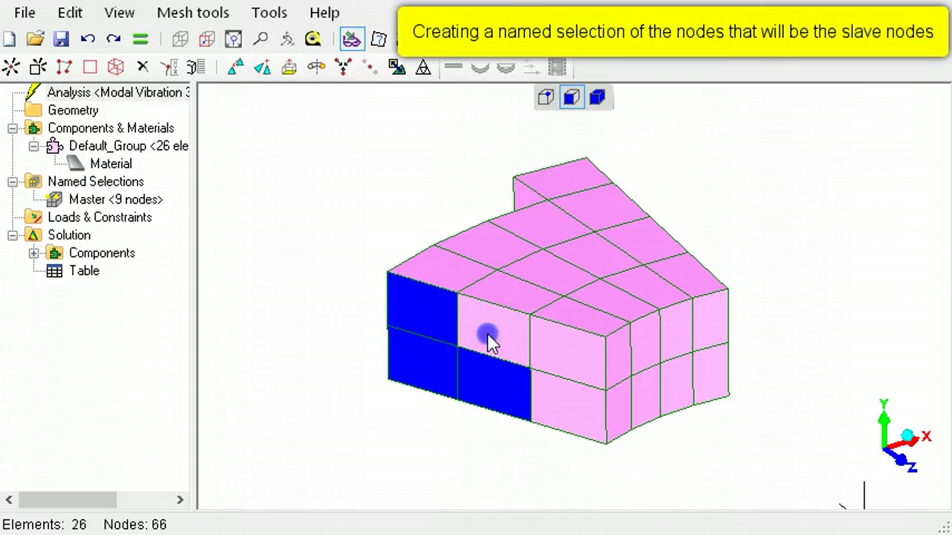
{"action": "left_click", "coordinate": [545, 99]}
Create a second named node selection from the selected nodes and rename it Slave.
{"action": "right_click", "coordinate": [112, 182]}
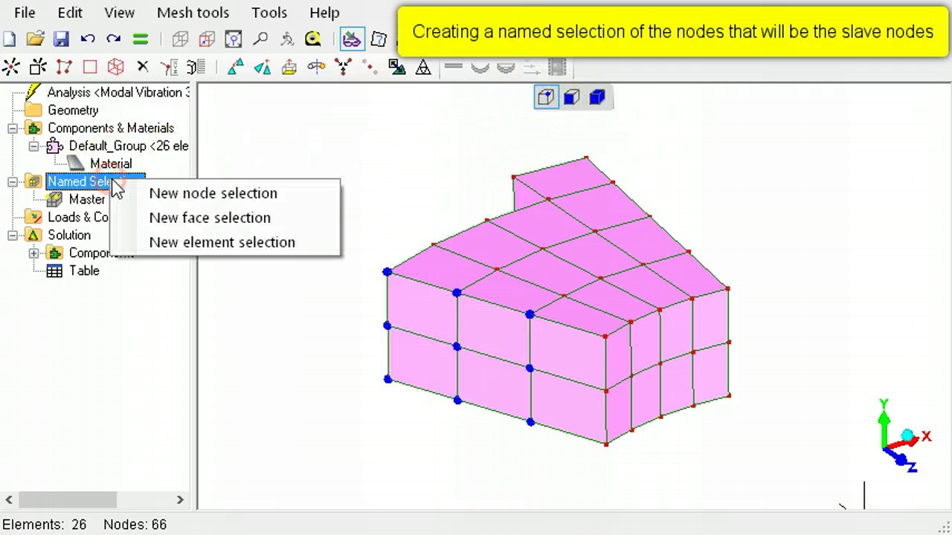
{"action": "left_click", "coordinate": [195, 195]}
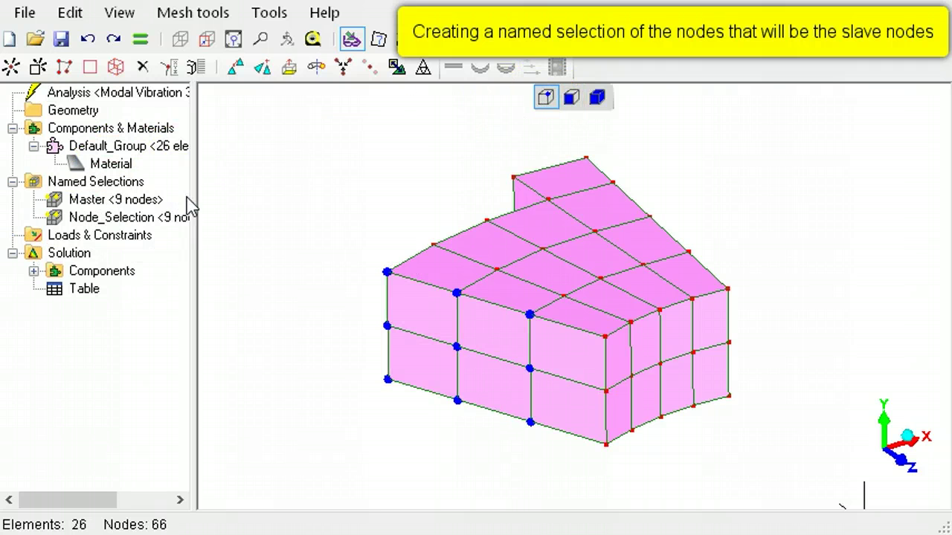
{"action": "right_click", "coordinate": [132, 217]}
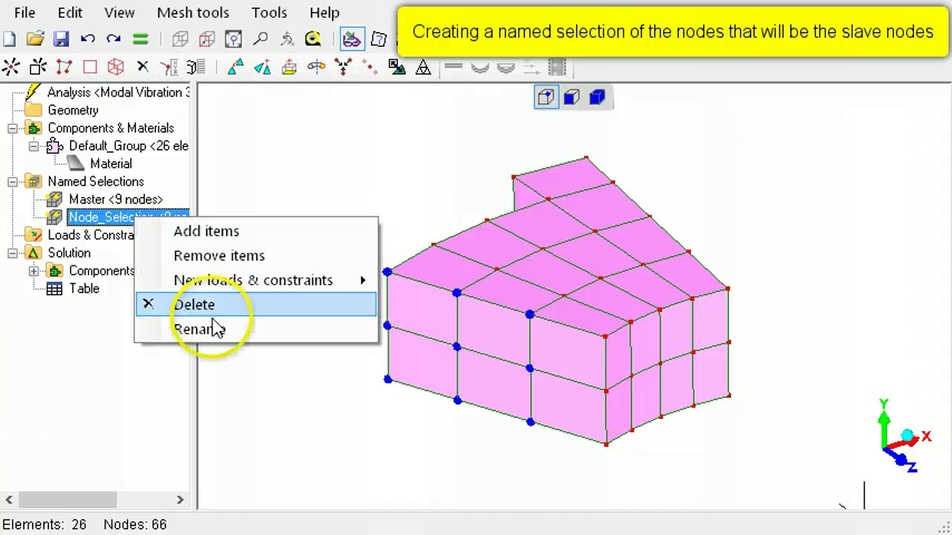
{"action": "left_click", "coordinate": [220, 329]}
{"action": "type", "text": "Sla"}
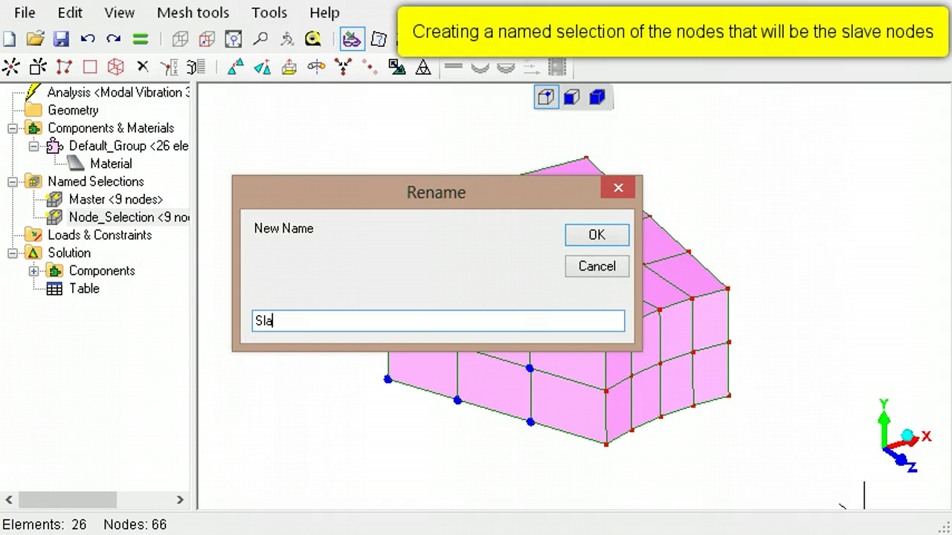
{"action": "type", "text": "ve"}
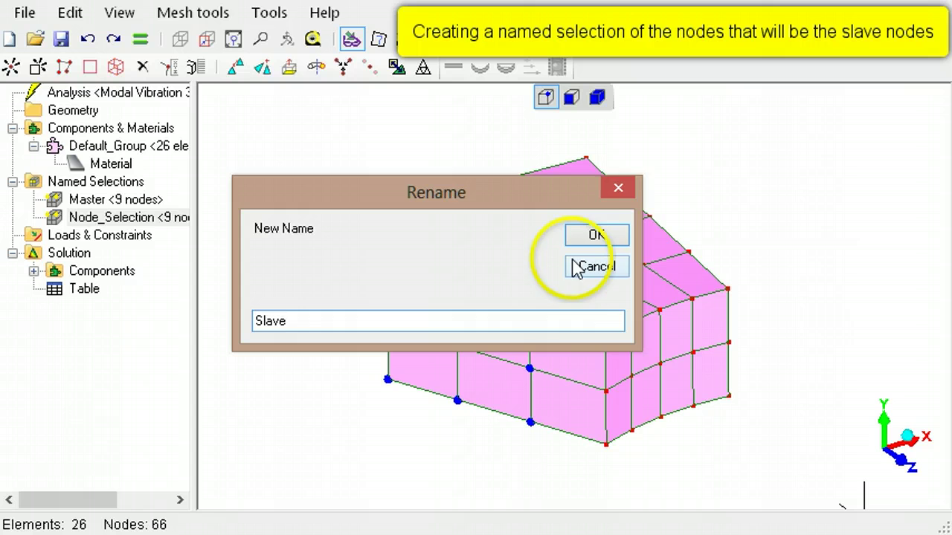
{"action": "left_click", "coordinate": [595, 236]}
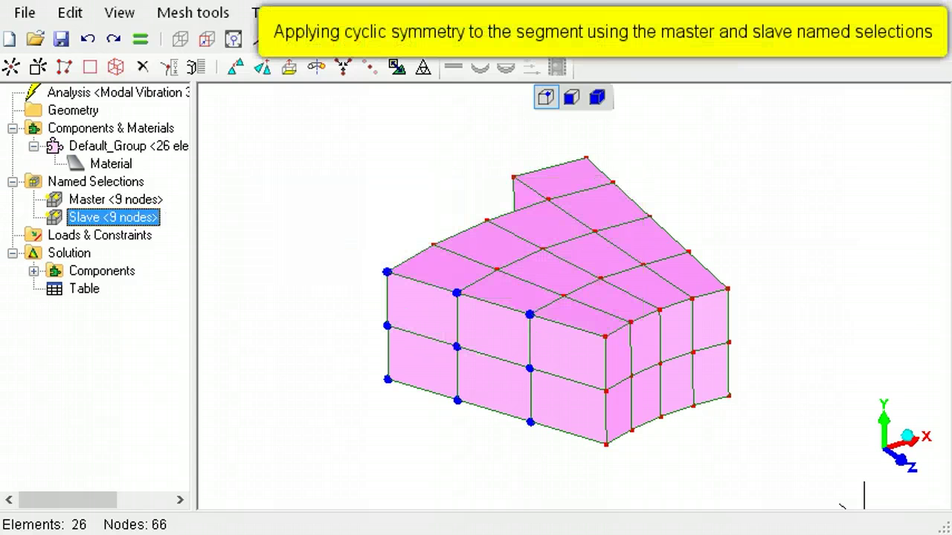
Add a cyclic symmetry constraint using the Master and Slave named selections, with Y as the axis of symmetry and 12 segments.
{"action": "right_click", "coordinate": [136, 236]}
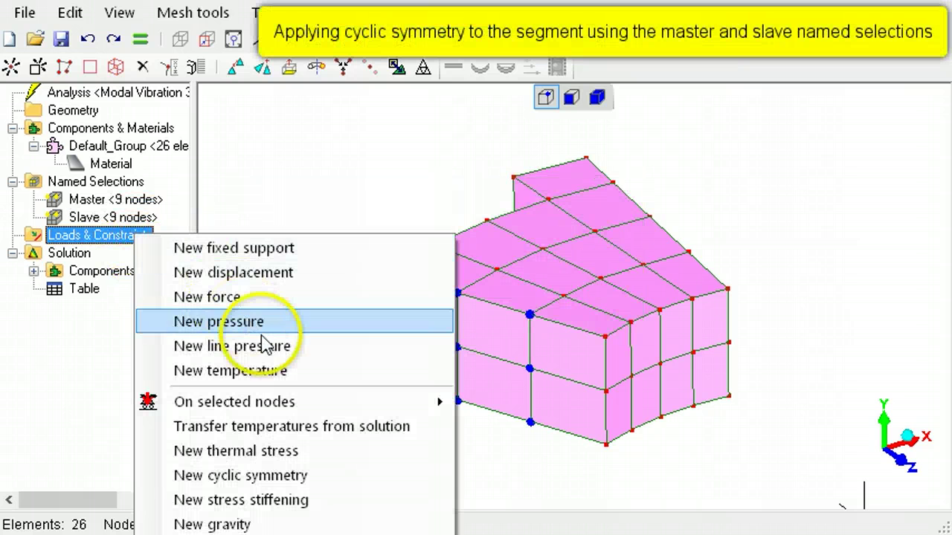
{"action": "left_click", "coordinate": [316, 475]}
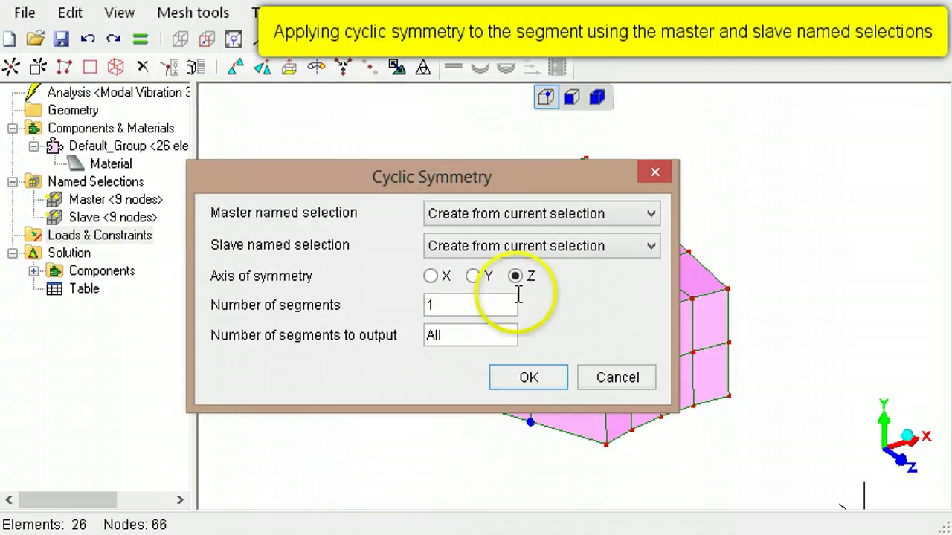
{"action": "left_click", "coordinate": [650, 214]}
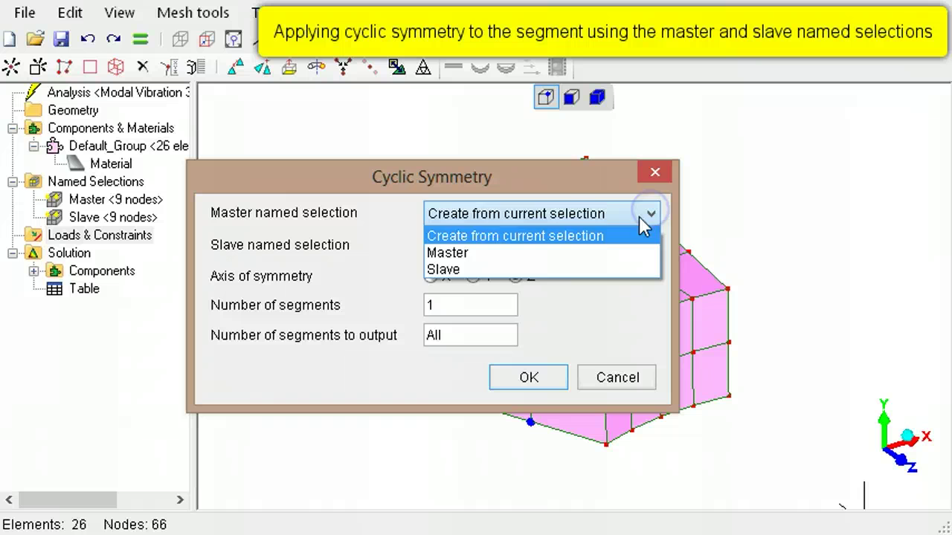
{"action": "left_click", "coordinate": [450, 253]}
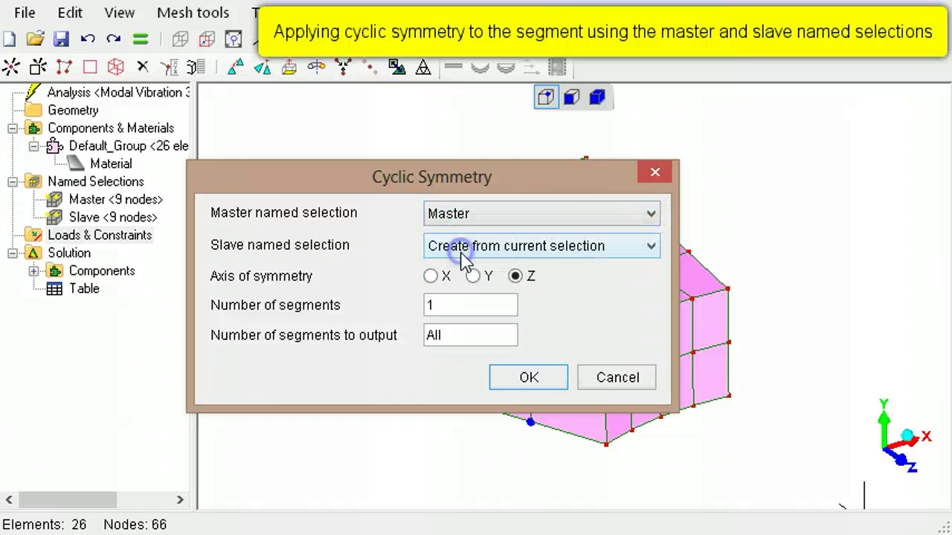
{"action": "left_click", "coordinate": [662, 249]}
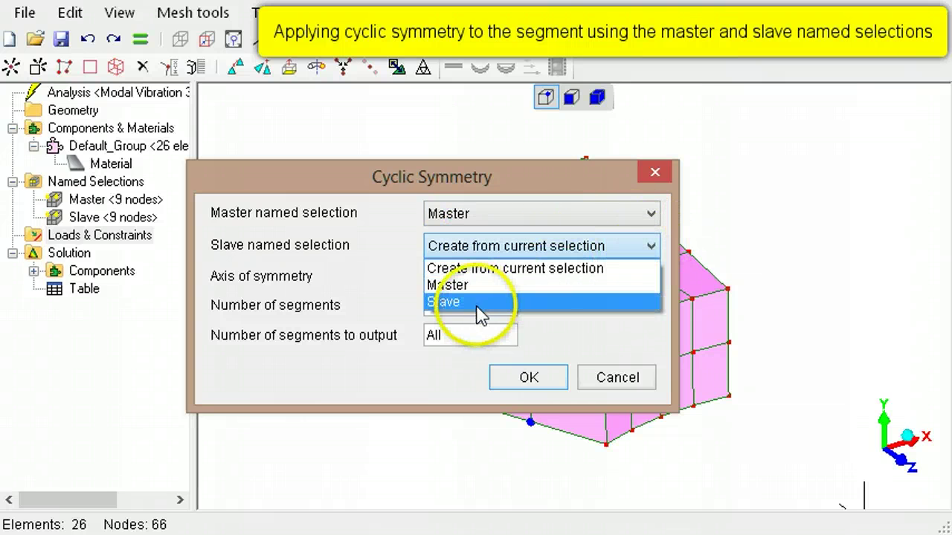
{"action": "left_click", "coordinate": [478, 303]}
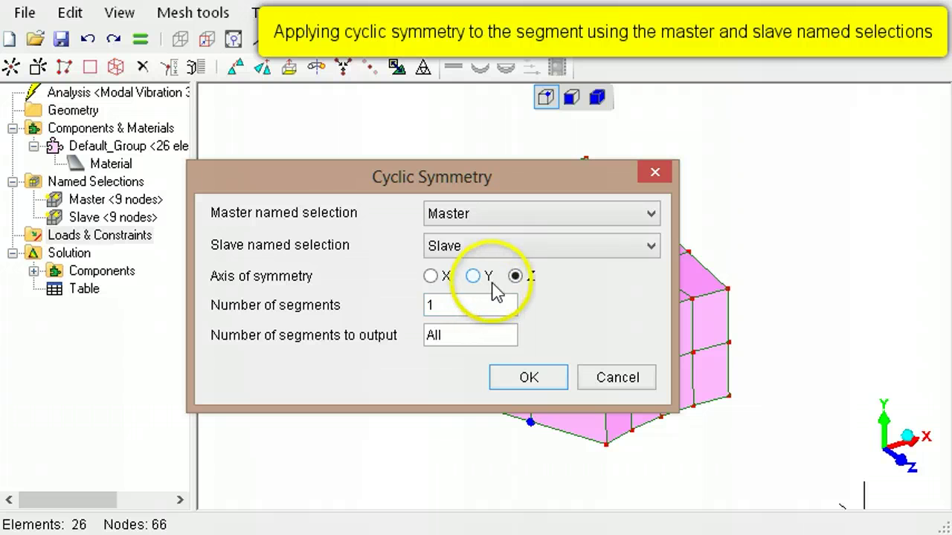
{"action": "left_click", "coordinate": [473, 276]}
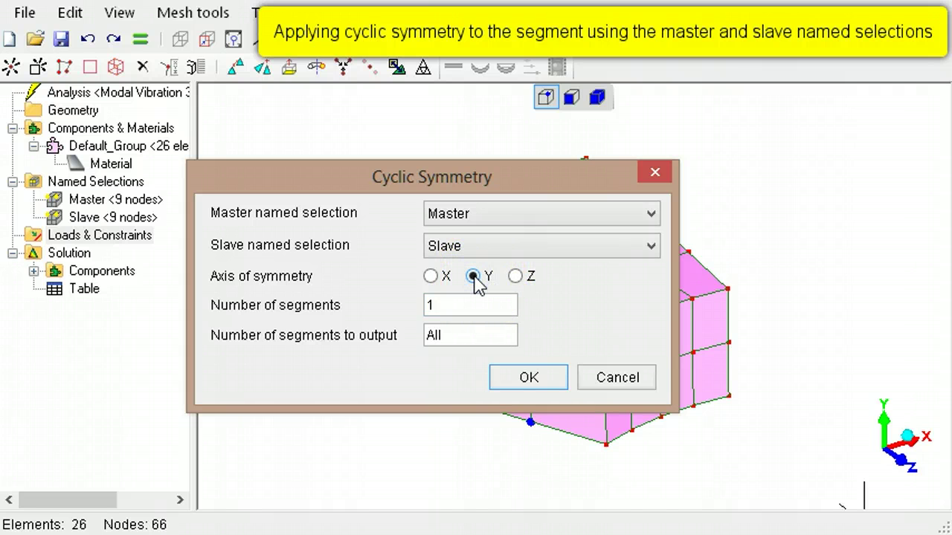
{"action": "left_click", "coordinate": [468, 301]}
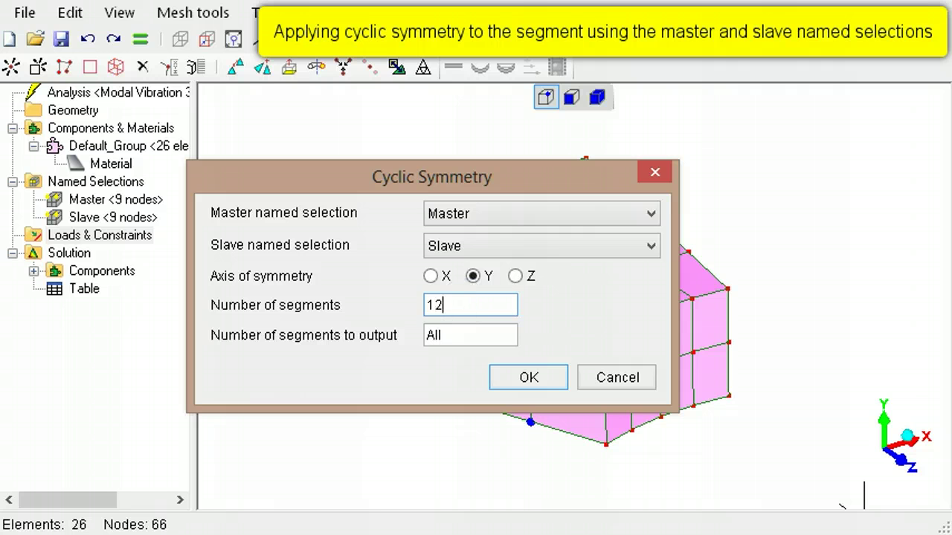
{"action": "left_click", "coordinate": [525, 376]}
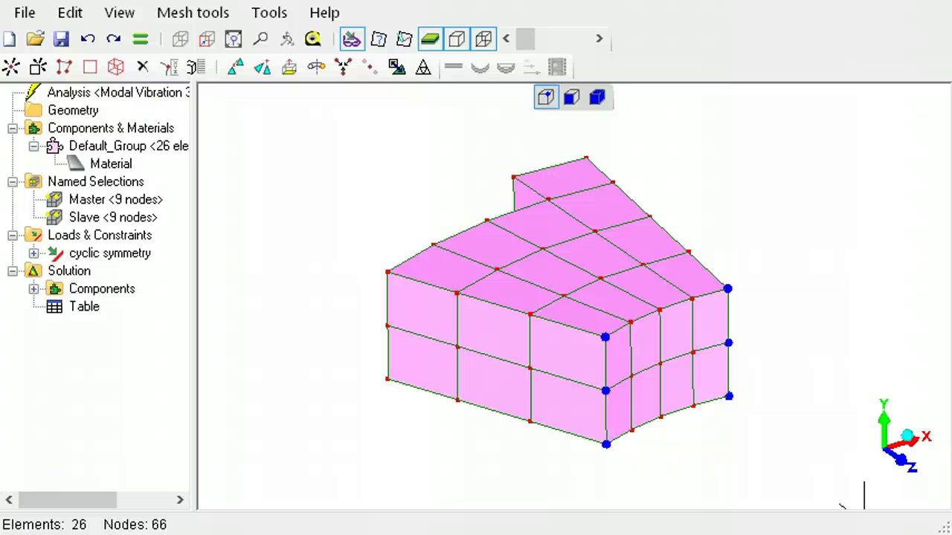
Select the eight element faces on the segment's inner arc and apply a fixed support to them.
{"action": "left_click", "coordinate": [572, 99]}
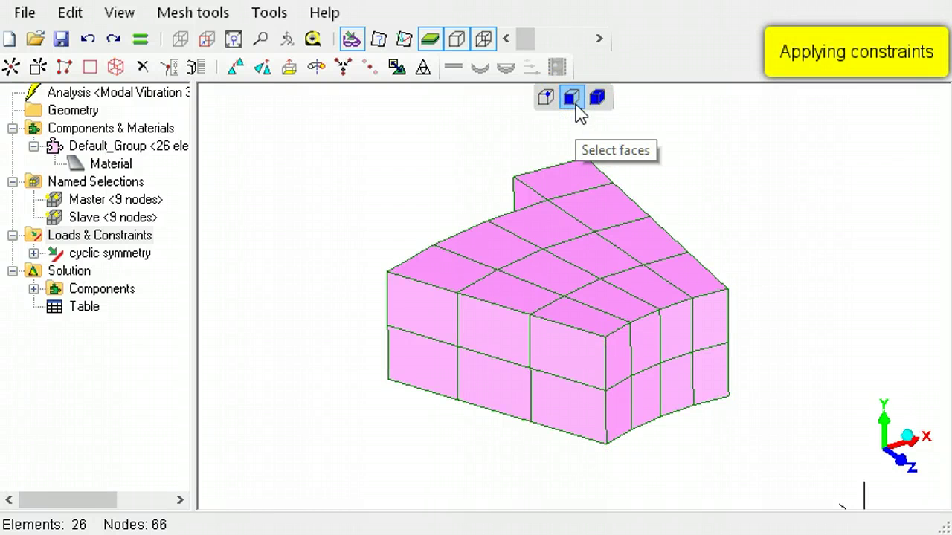
{"action": "left_click_drag", "start_coordinate": [756, 276], "coordinate": [593, 473]}
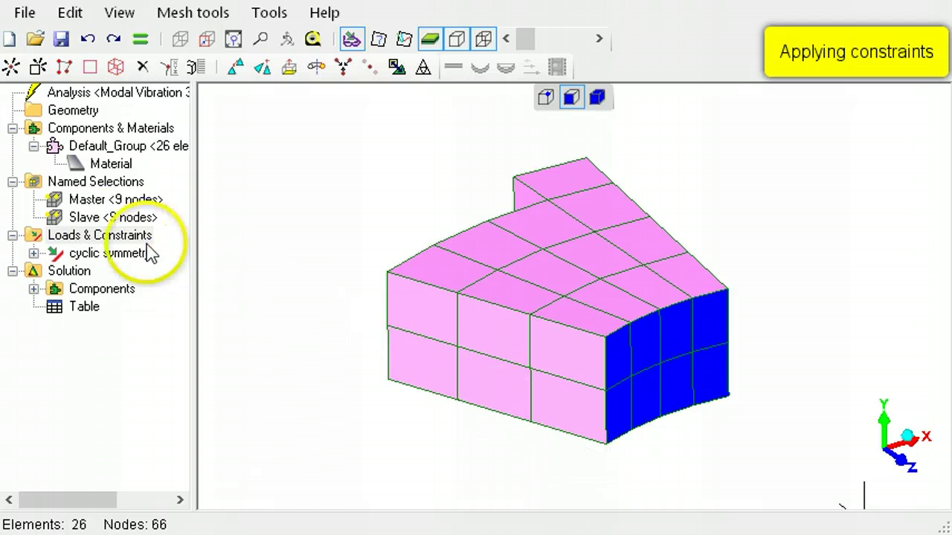
{"action": "right_click", "coordinate": [97, 235]}
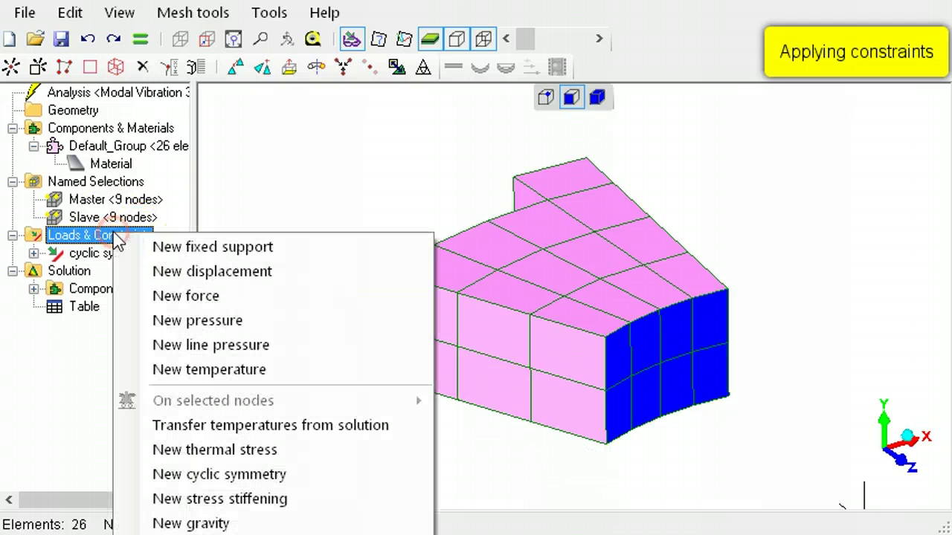
{"action": "left_click", "coordinate": [259, 251]}
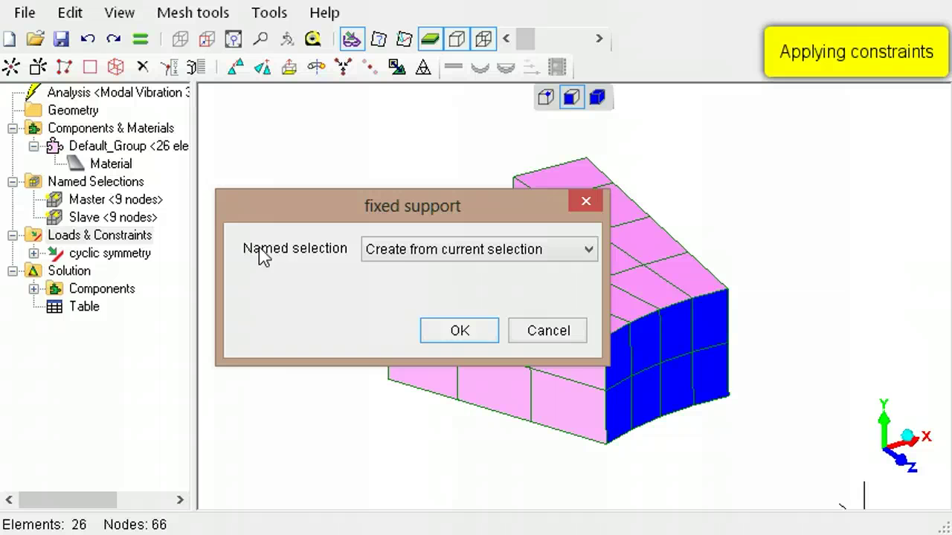
{"action": "left_click", "coordinate": [475, 334]}
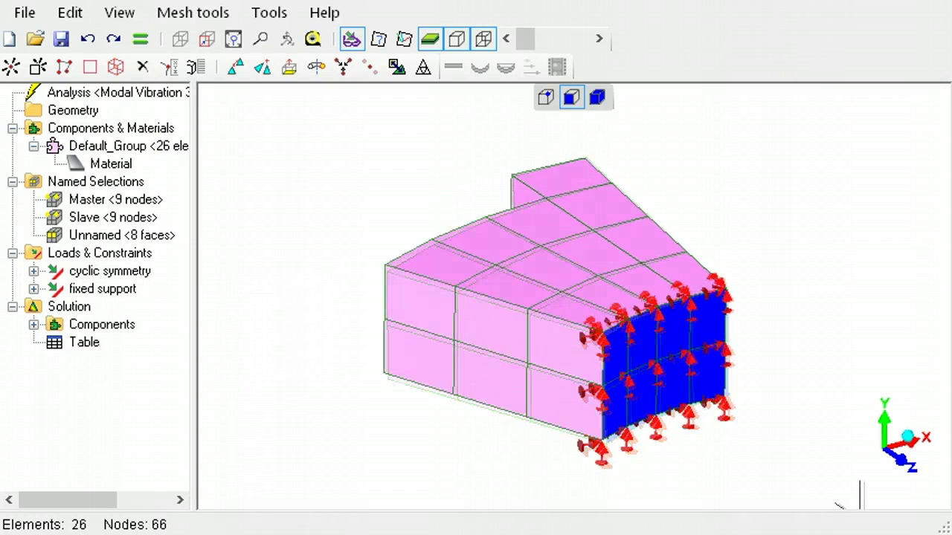
Solve the modal analysis and display the Mode 1 result with the whole wheel fitted to the screen.
{"action": "left_click", "coordinate": [141, 40]}
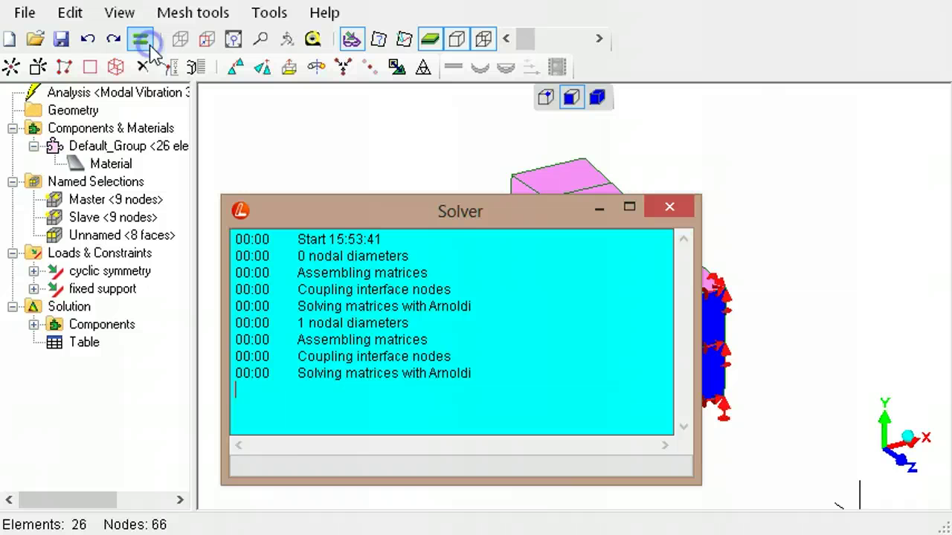
{"action": "left_click", "coordinate": [669, 207]}
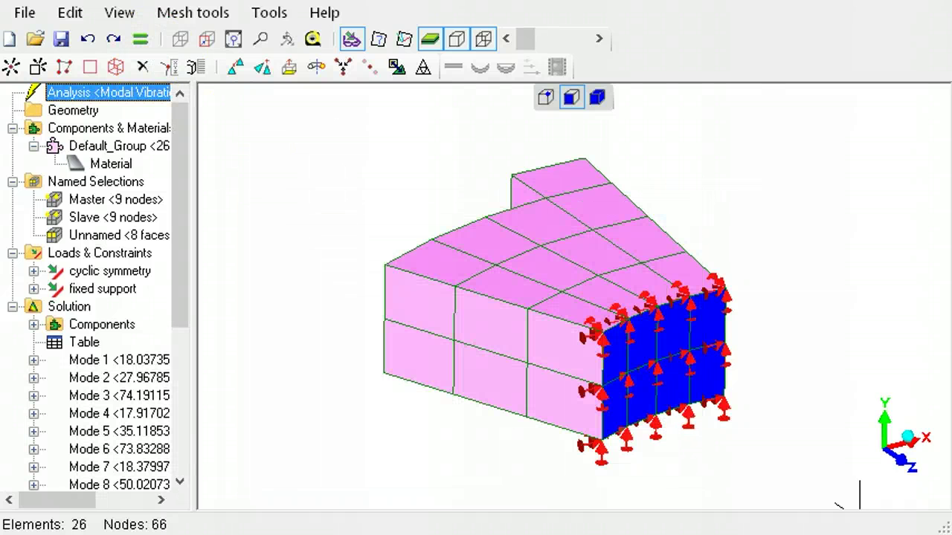
{"action": "left_click", "coordinate": [99, 361]}
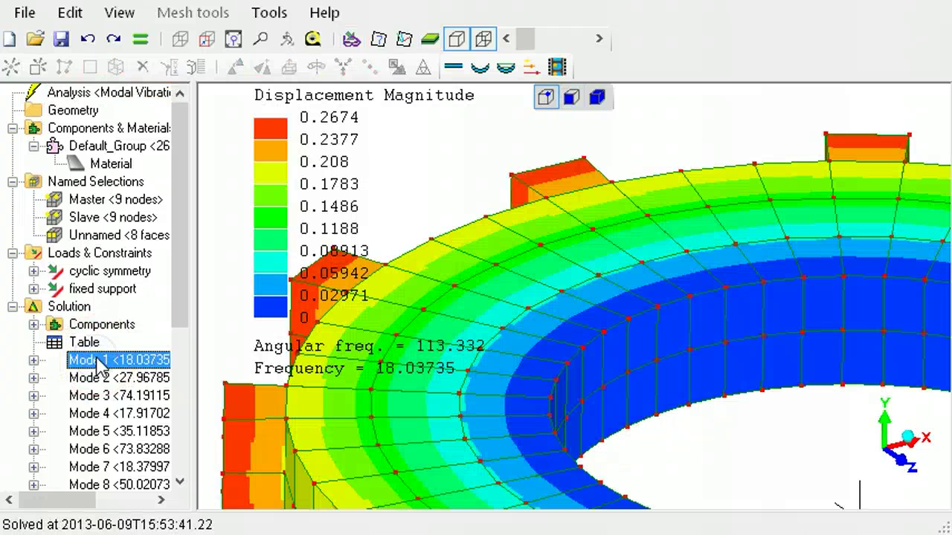
{"action": "left_click", "coordinate": [233, 41]}
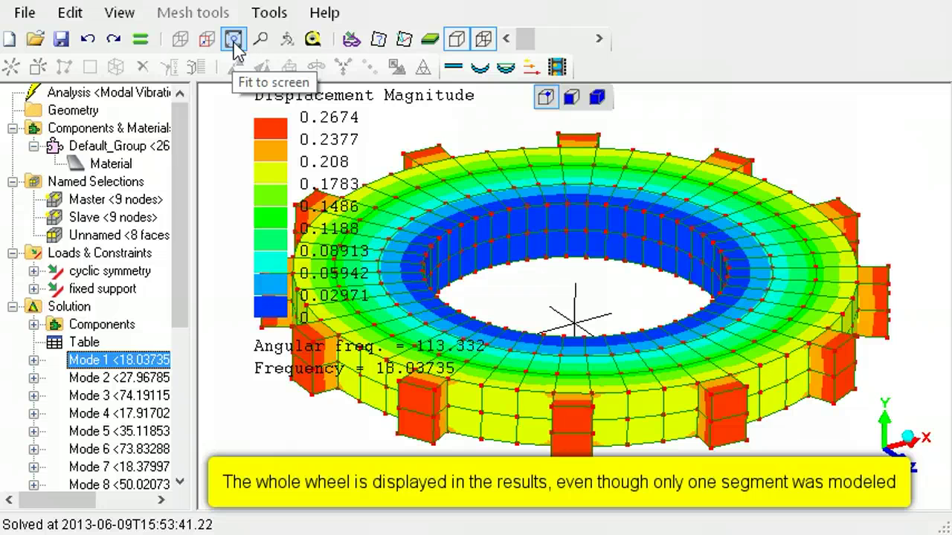
View the Mode 4 and Mode 7 results, and play the Mode 7 vibration animation before stopping and closing it.
{"action": "left_click", "coordinate": [145, 415]}
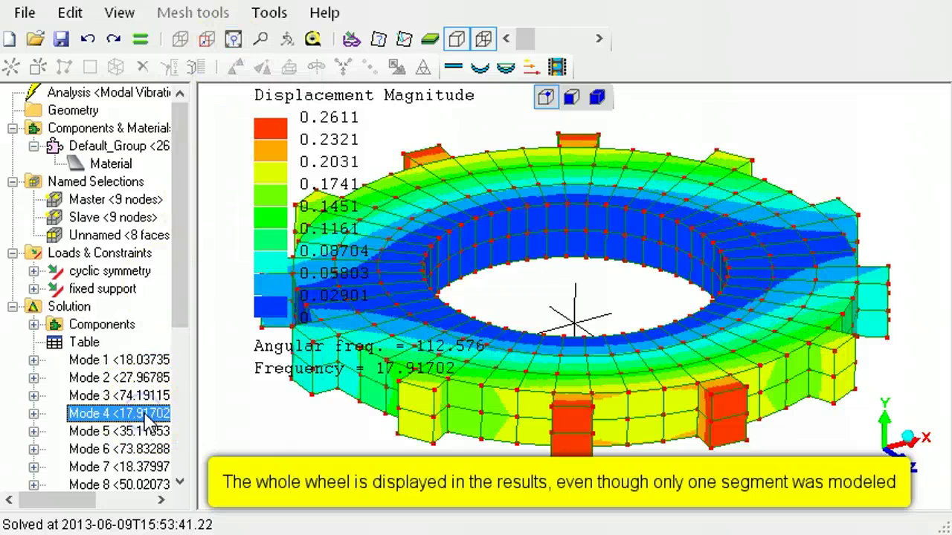
{"action": "left_click", "coordinate": [148, 467]}
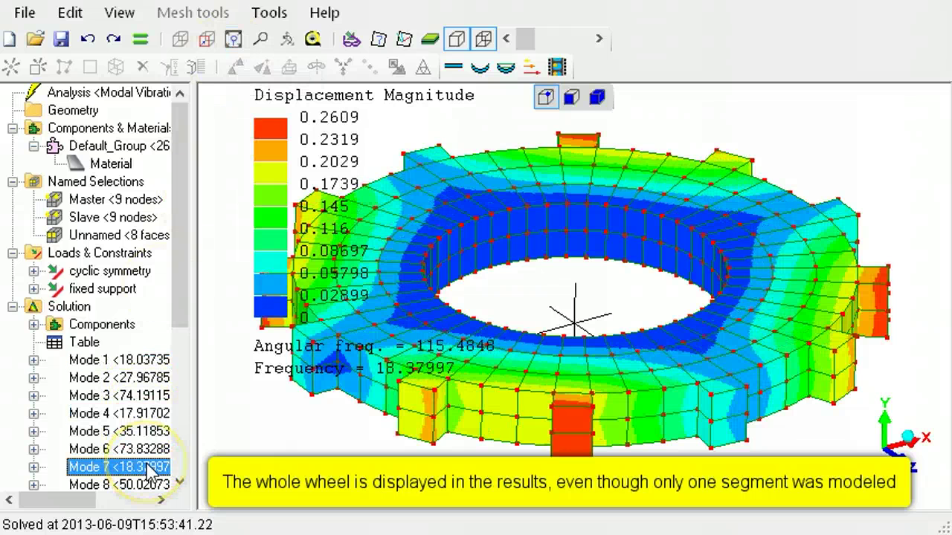
{"action": "left_click", "coordinate": [558, 68]}
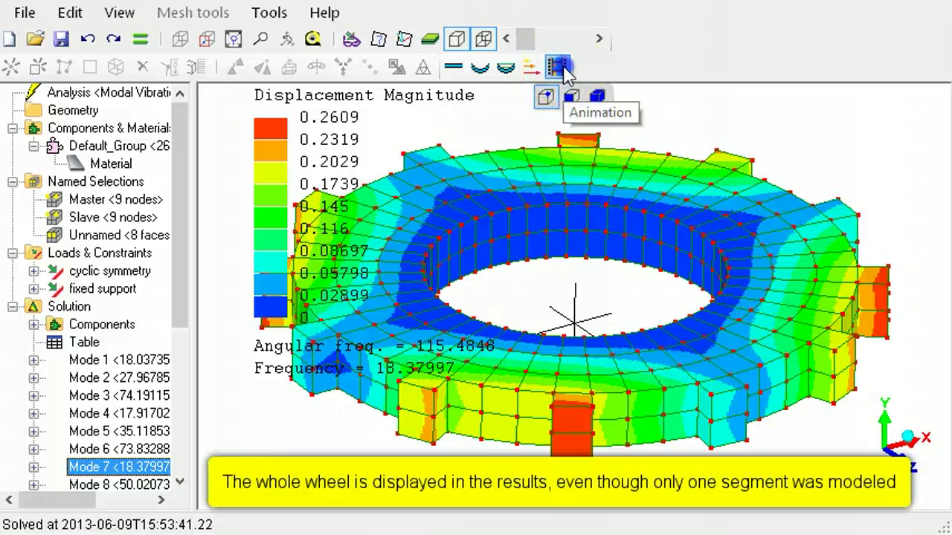
{"action": "left_click", "coordinate": [188, 216]}
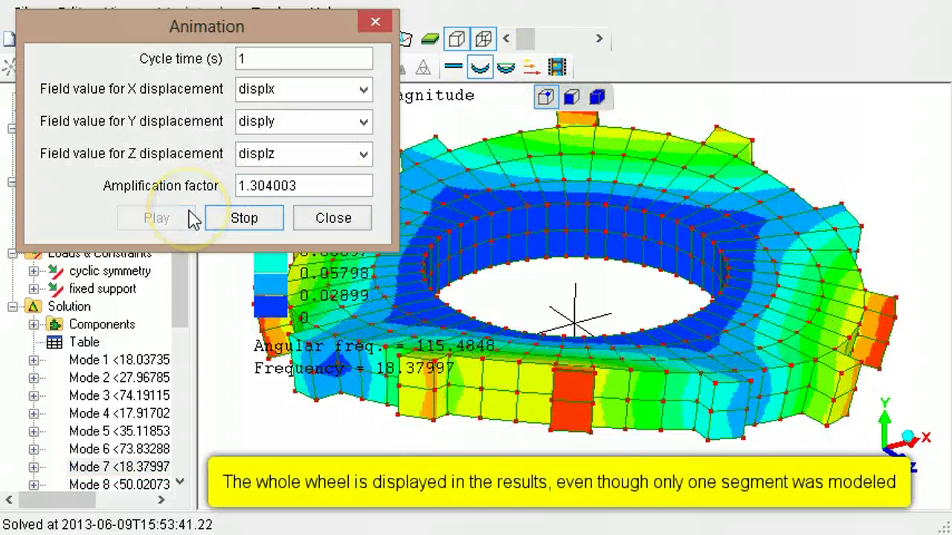
{"action": "left_click", "coordinate": [237, 219]}
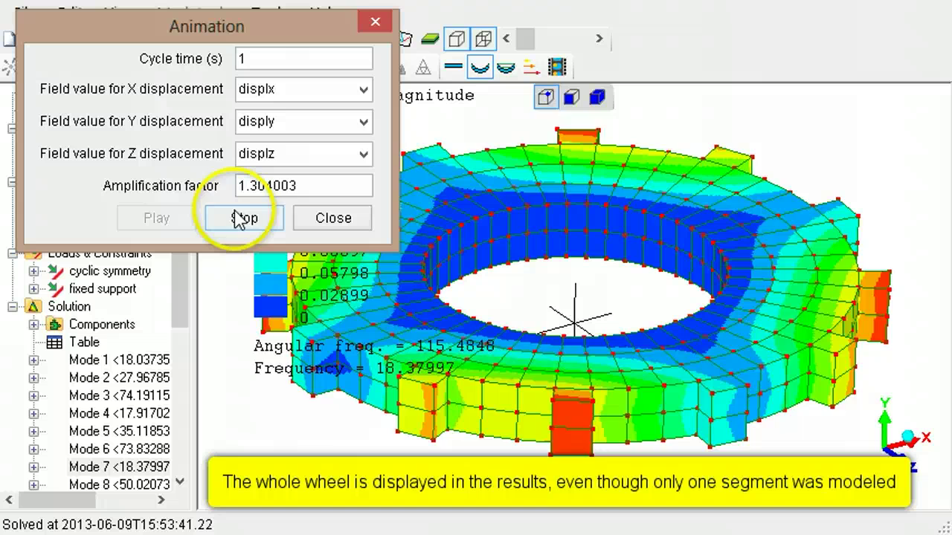
{"action": "left_click", "coordinate": [333, 219]}
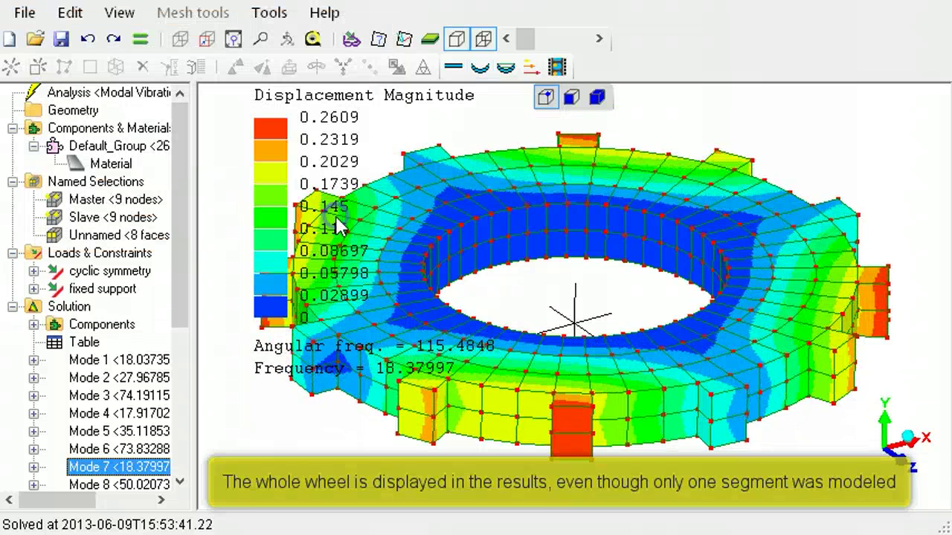